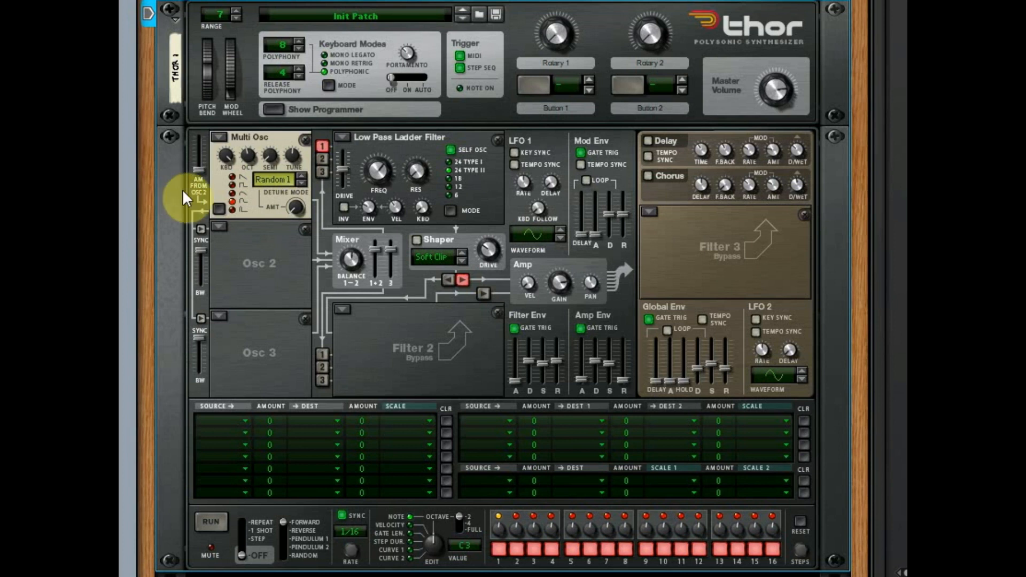
- Cycle the Multi Osc in oscillator slot 1 through its five waveforms, from sawtooth to narrow pulse
click(272, 153)
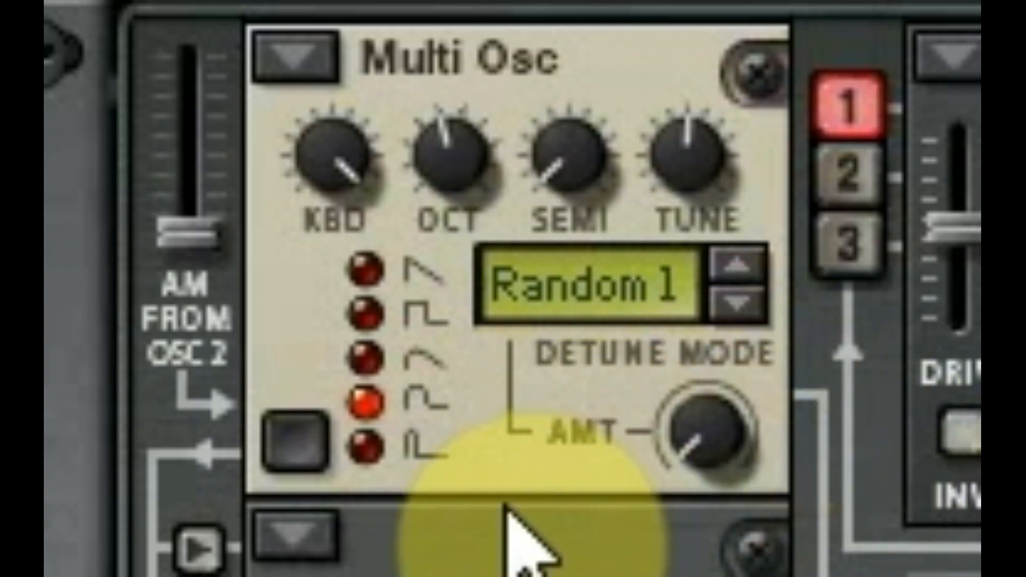
click(364, 269)
click(364, 311)
click(364, 357)
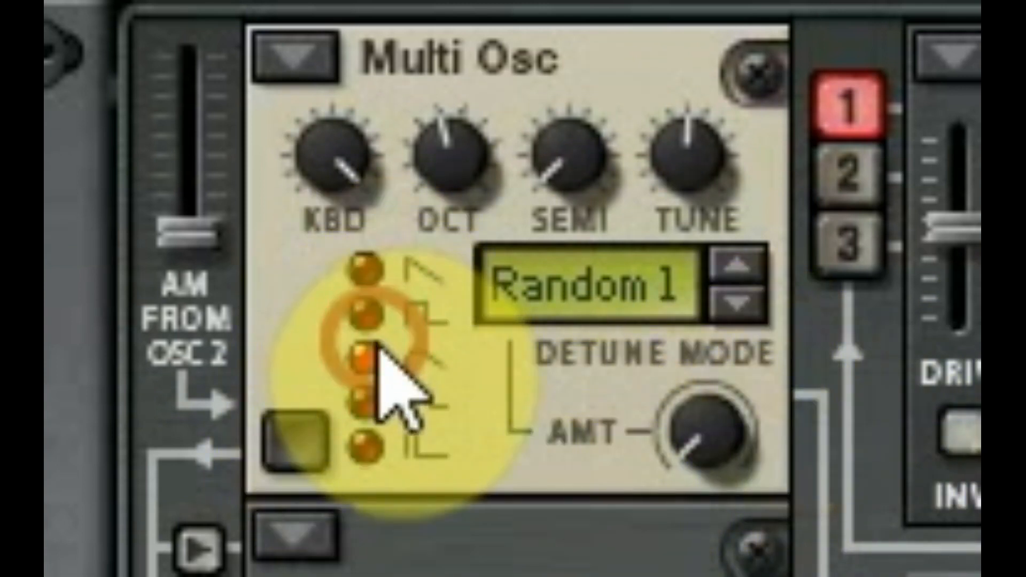
click(365, 401)
click(365, 445)
click(365, 269)
click(364, 312)
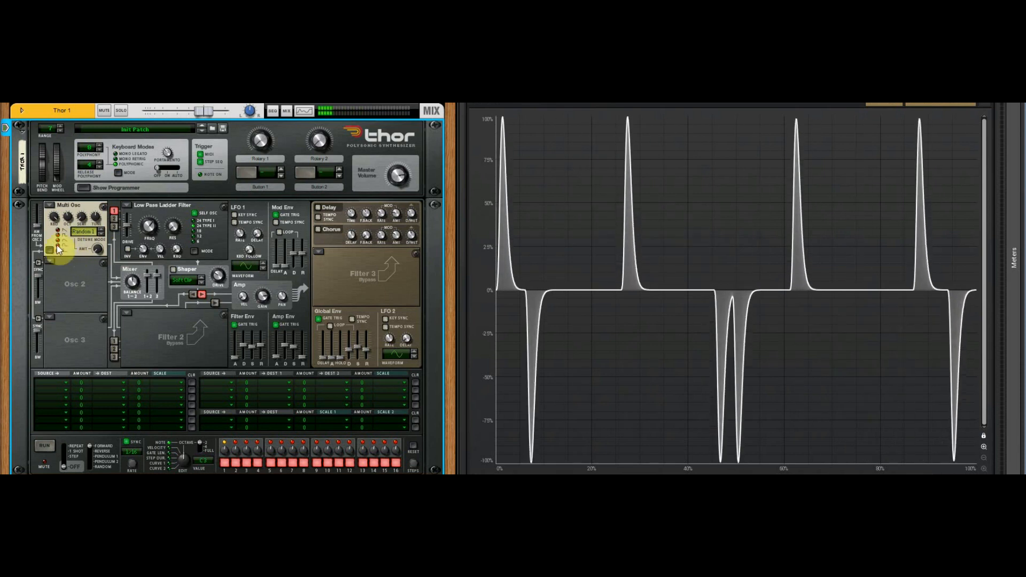
- Select the square waveform on the Multi Osc and bypass Filter 1
click(60, 235)
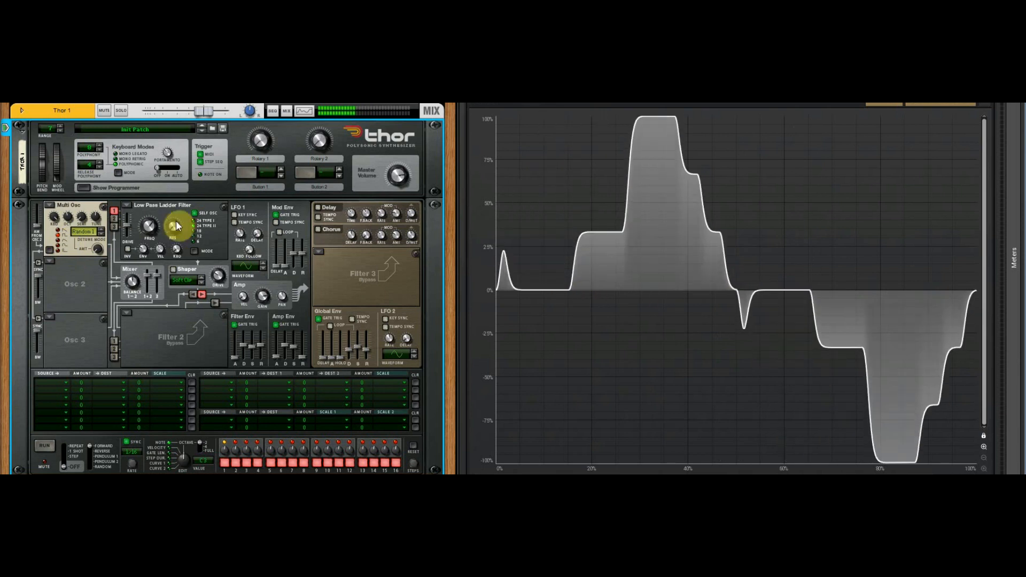
click(126, 205)
click(153, 263)
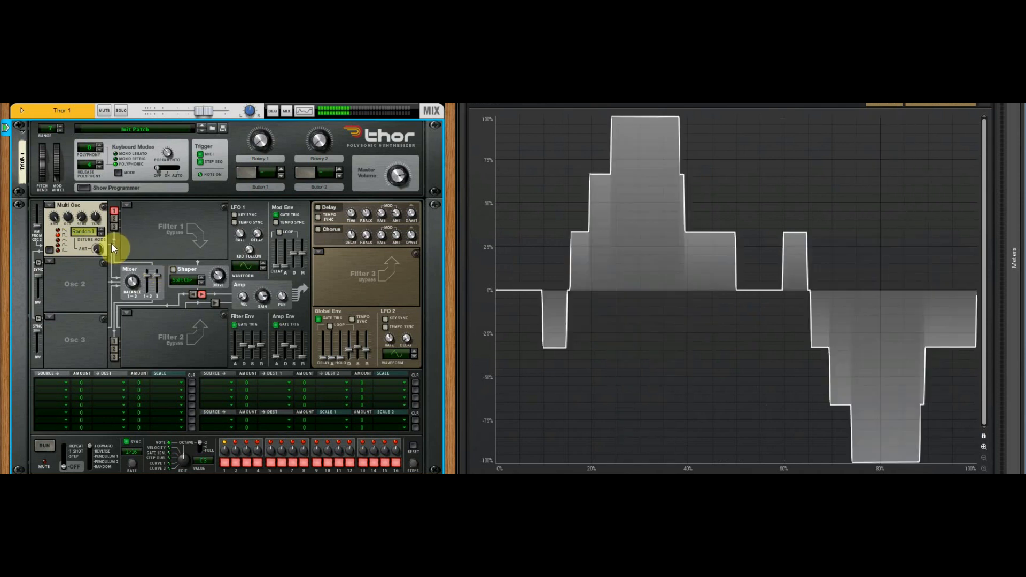
- Switch the Multi Osc to the sawtooth waveform and raise its detune amount in Random 1 mode
click(59, 231)
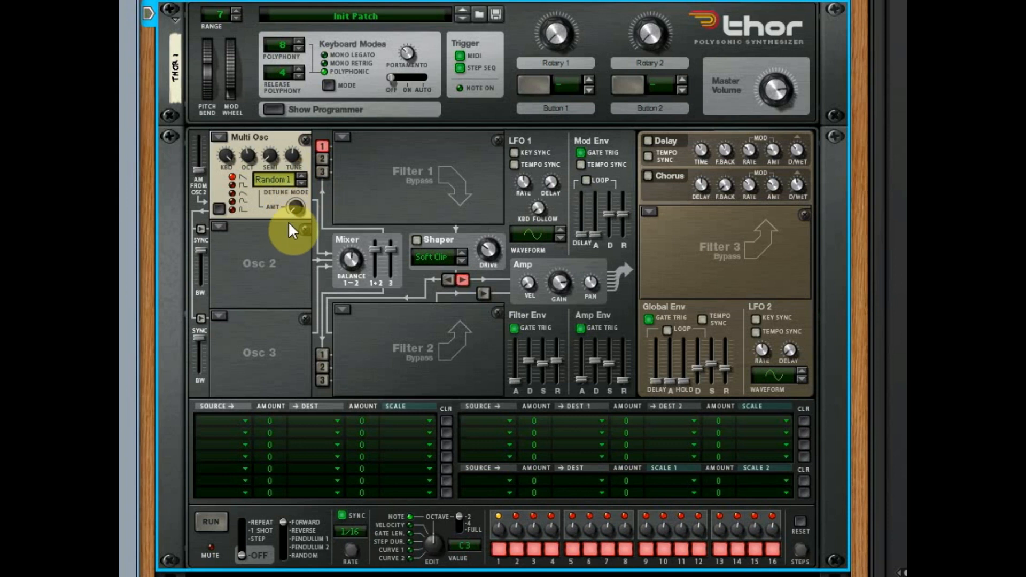
drag(297, 202, 329, 187)
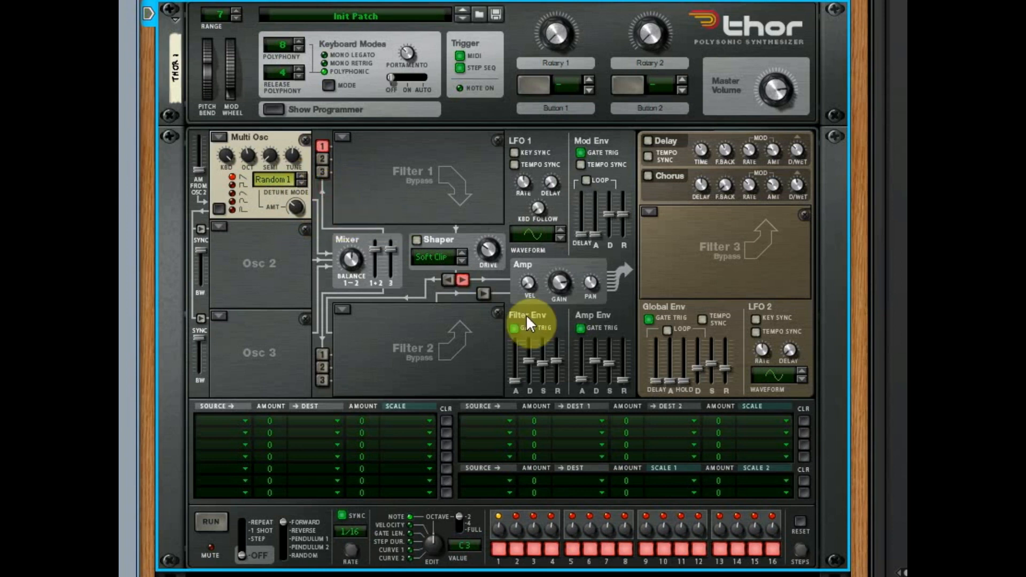
- Raise the Amp Env sustain to full and turn portamento on
drag(615, 354, 618, 332)
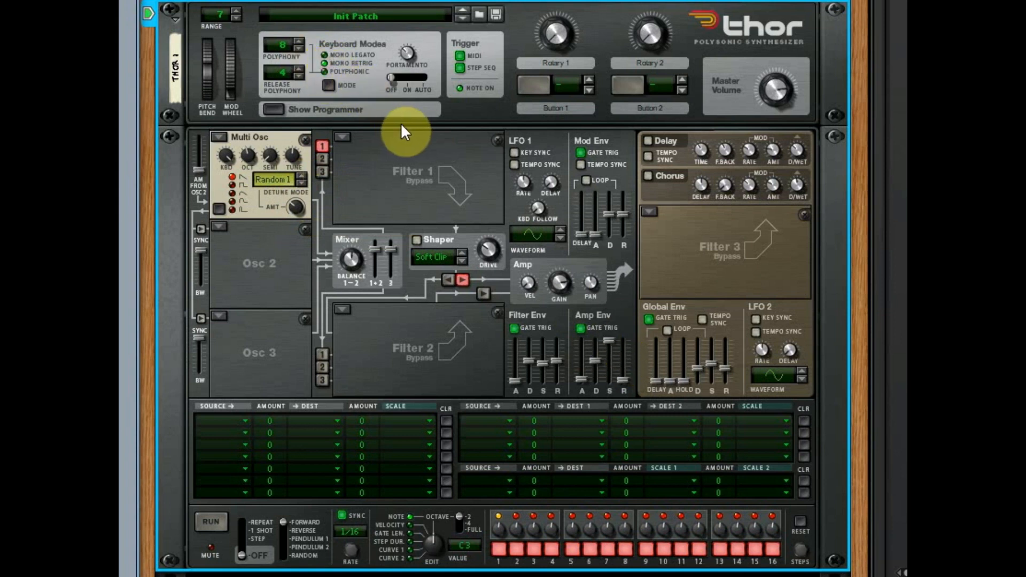
click(408, 76)
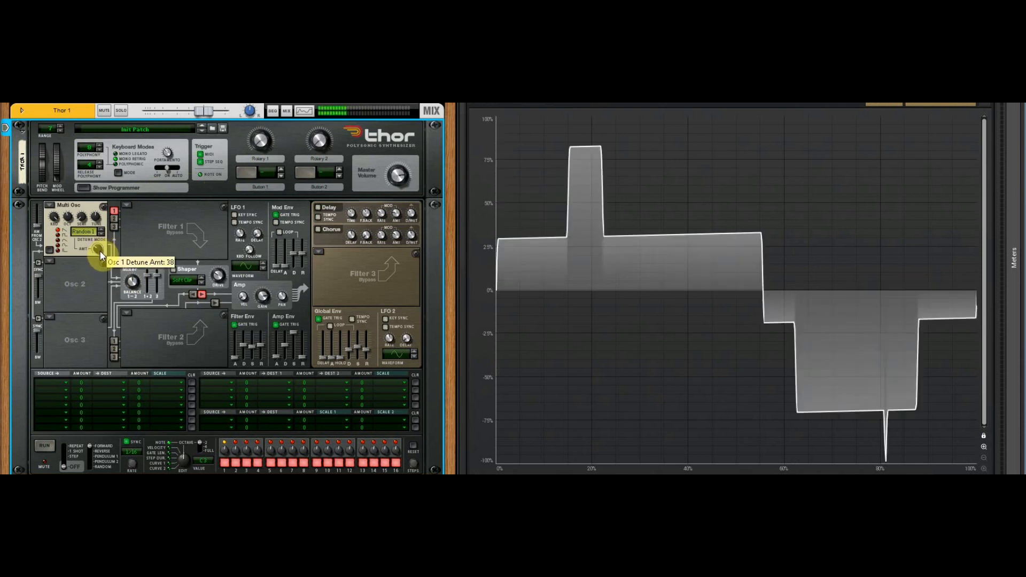
- Sweep the Multi Osc detune amount up and down in Random 1 mode with the sawtooth waveform
drag(100, 250, 116, 216)
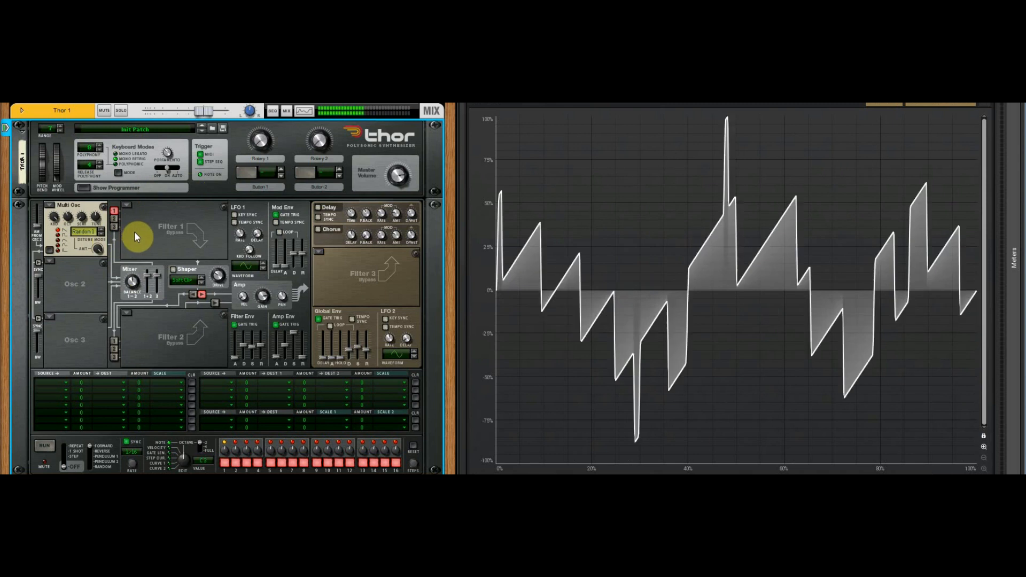
drag(94, 245, 106, 292)
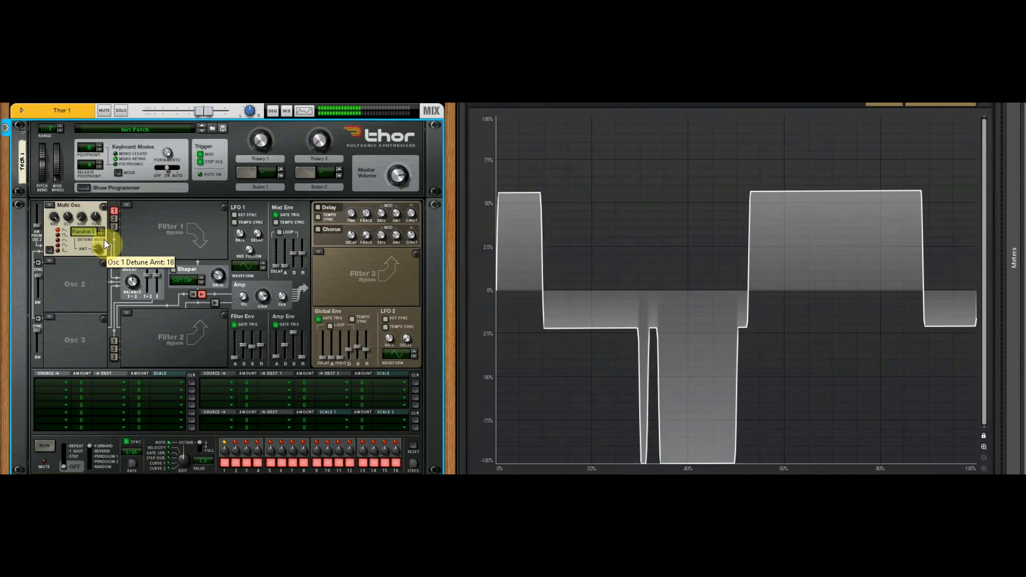
mouse_move(103, 240)
mouse_down()
mouse_move(107, 252)
mouse_move(101, 241)
mouse_up()
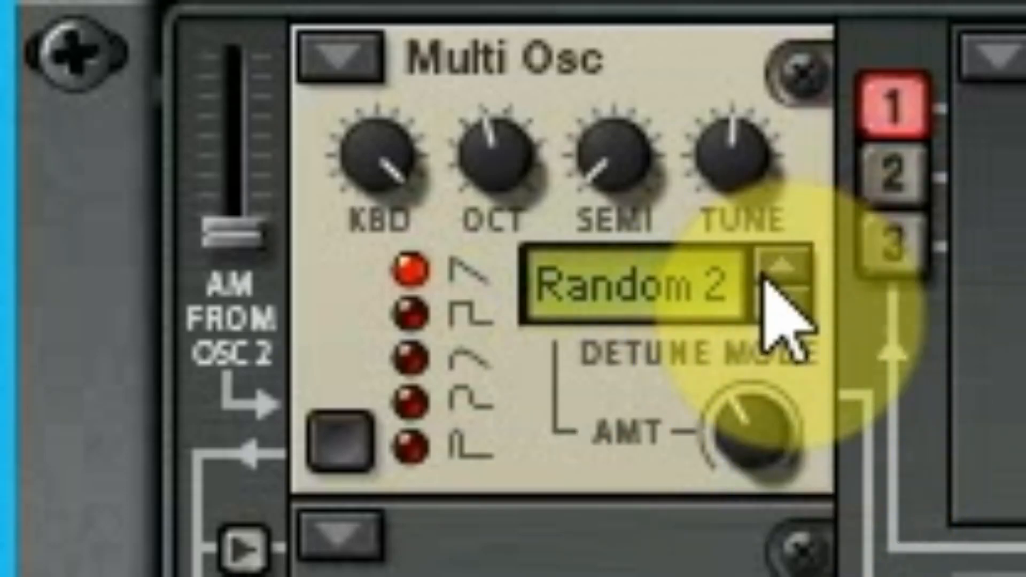
- Compare the Random 1 and Random 2 detune modes at a moderate and a higher detune amount
click(778, 299)
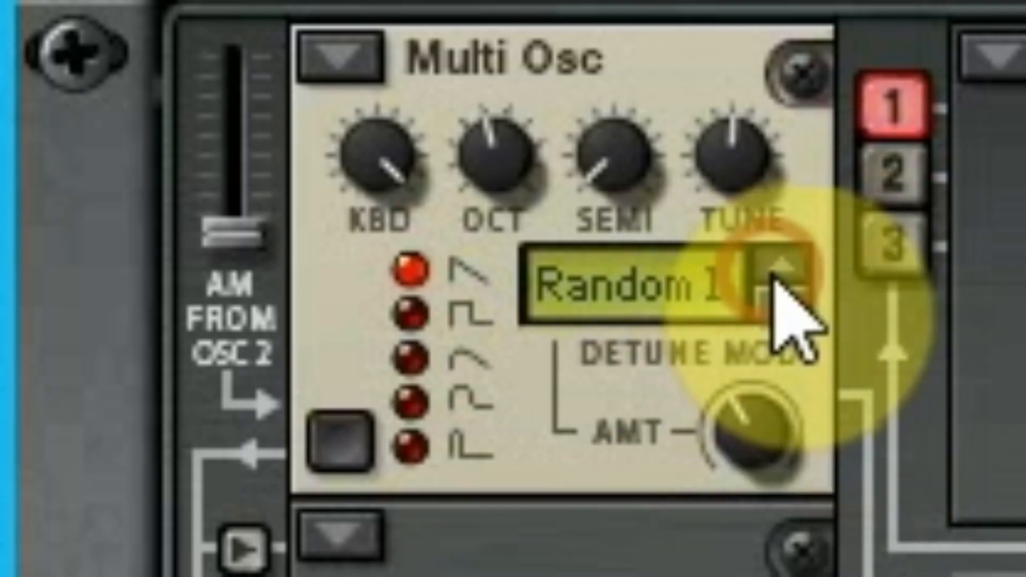
click(784, 303)
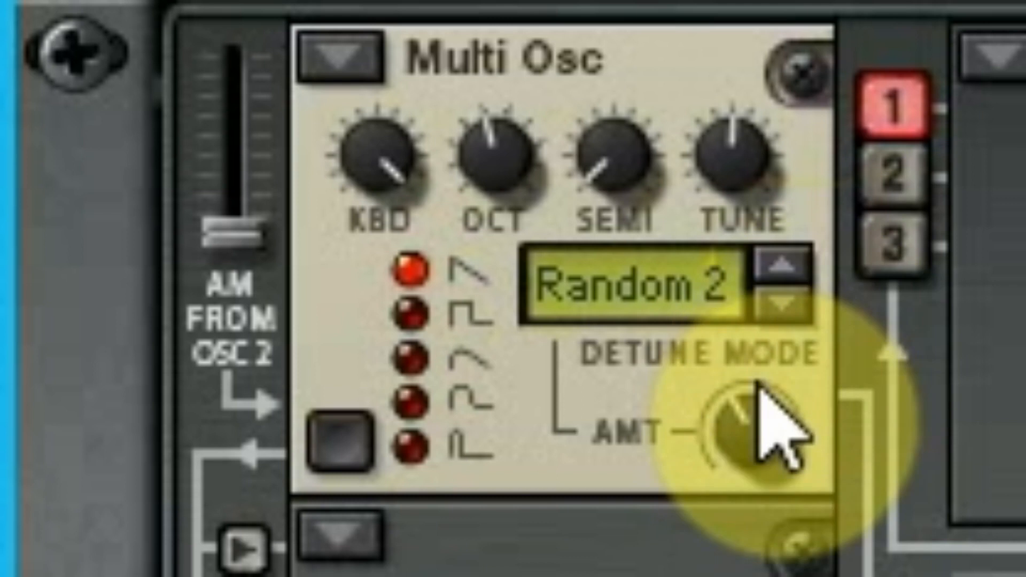
drag(791, 435, 848, 378)
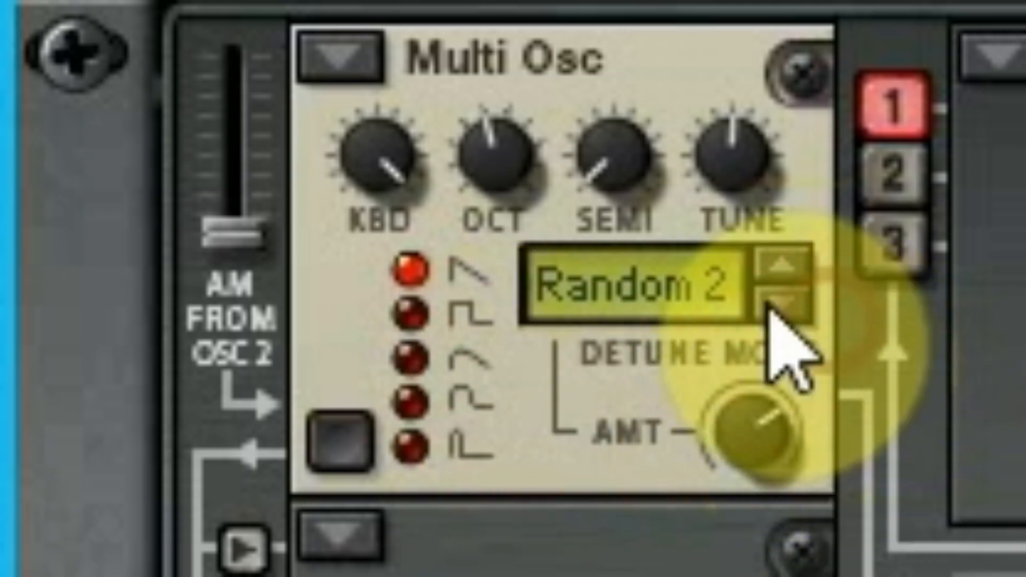
click(794, 263)
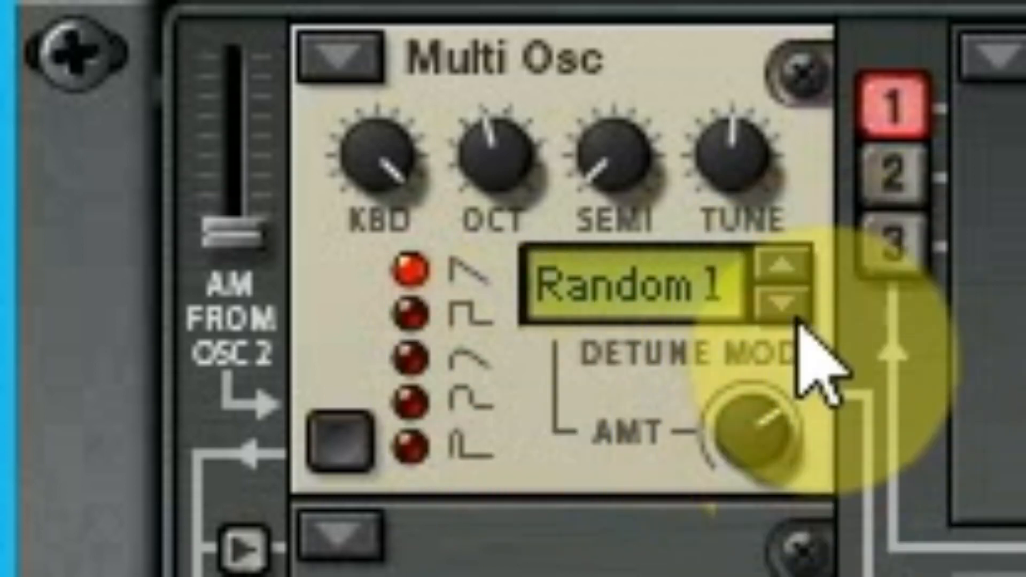
click(785, 306)
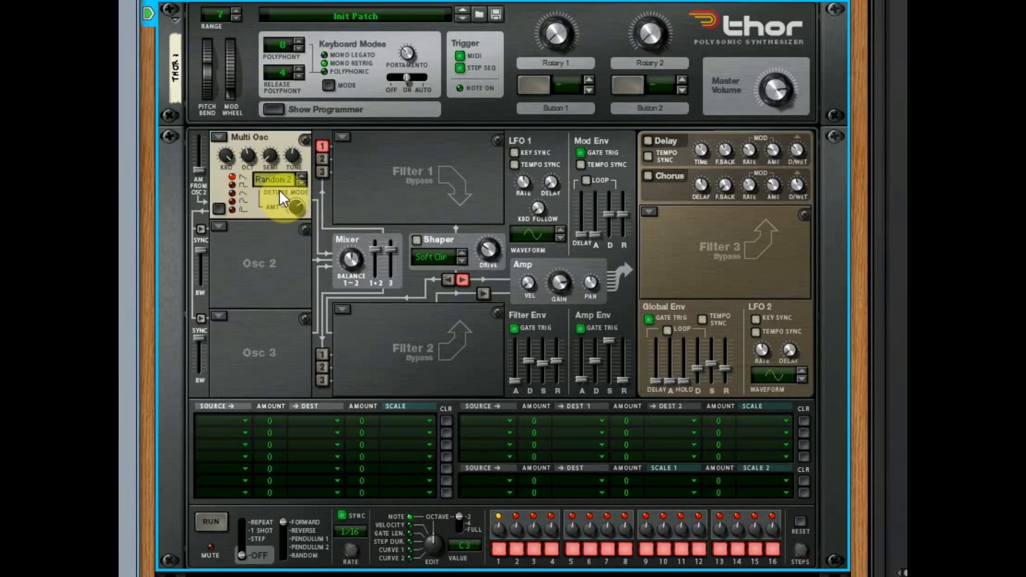
drag(298, 210, 309, 221)
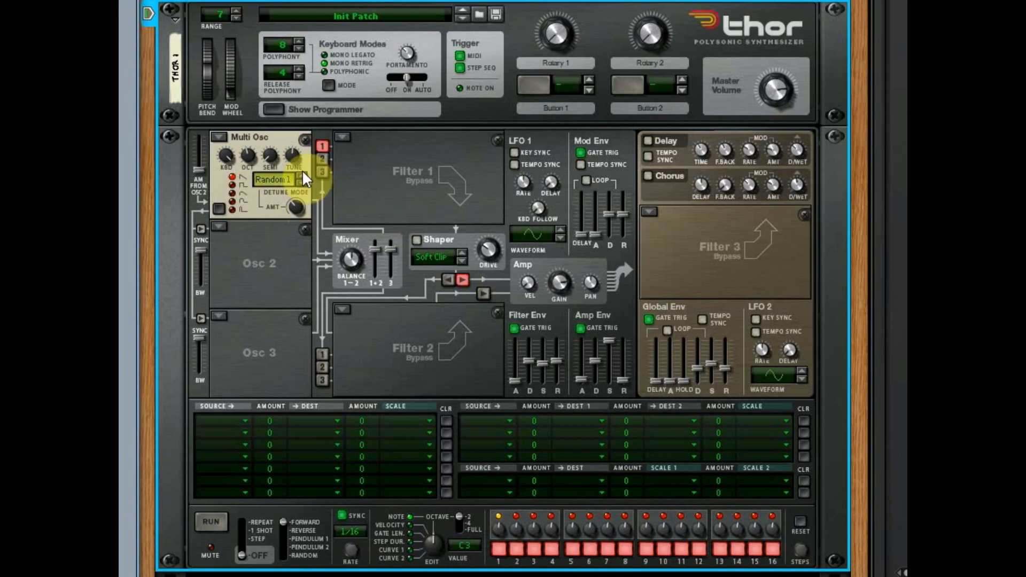
- Set the Multi Osc detune mode to Interval and raise the detune amount to 127
click(303, 181)
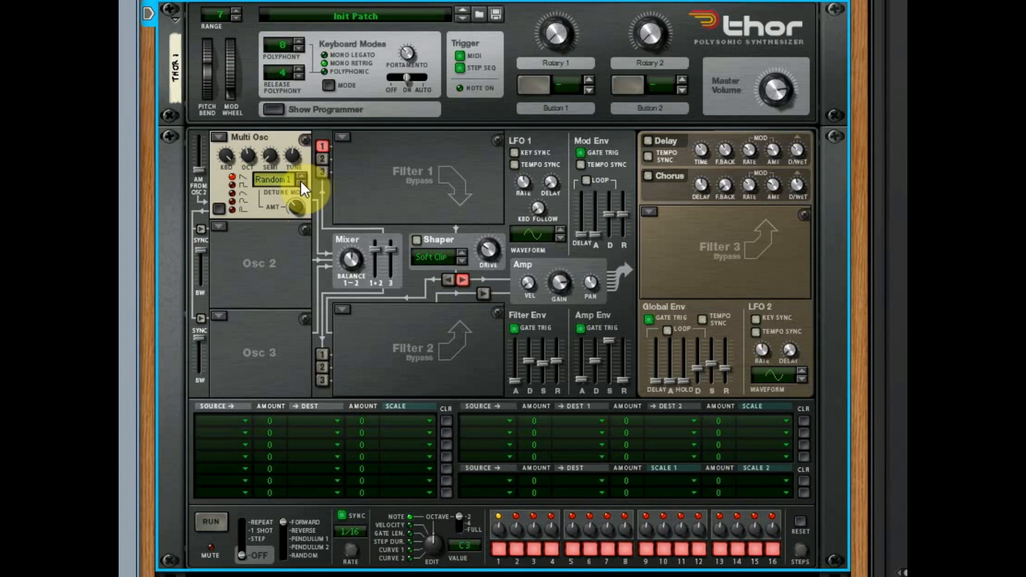
click(303, 183)
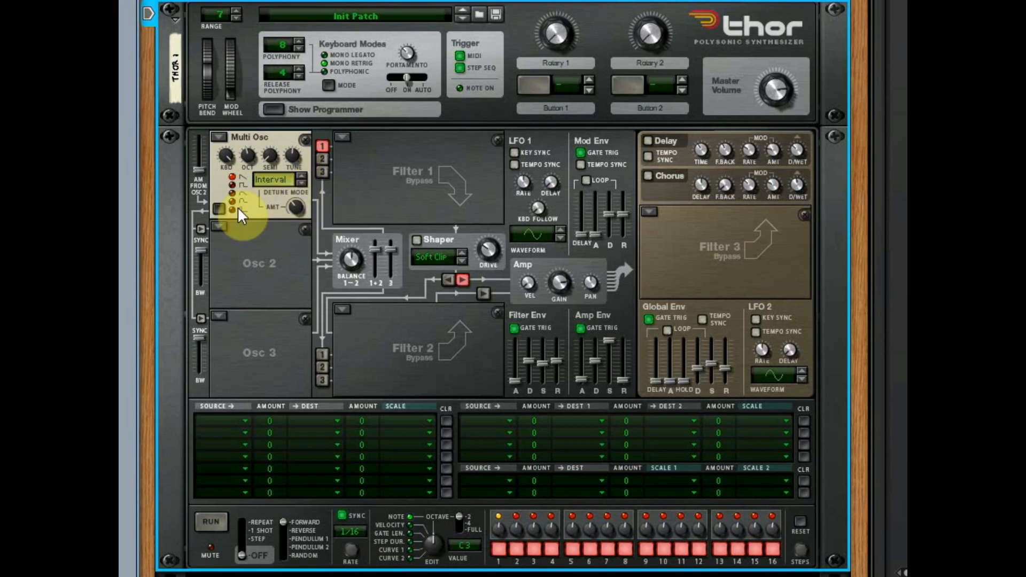
click(299, 207)
drag(298, 204, 334, 142)
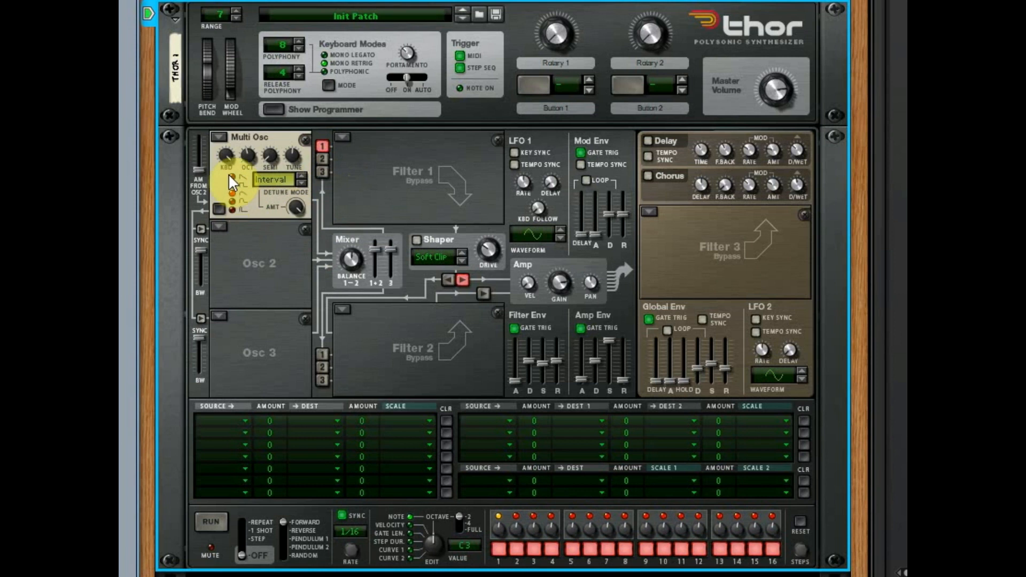
- Sweep the detune amount down and up in Interval mode using the softer, rounded Multi Osc waveforms
mouse_move(303, 207)
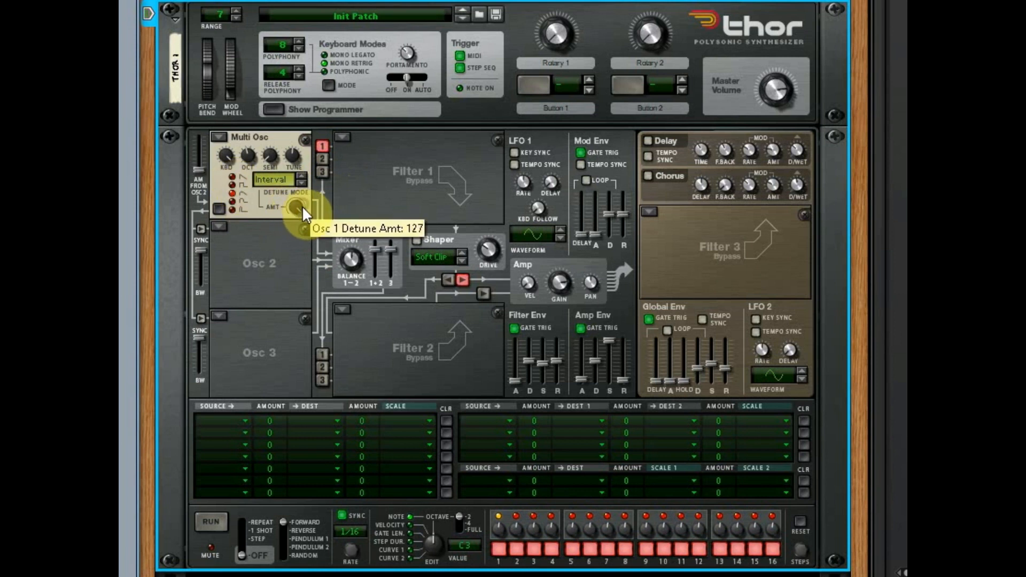
drag(303, 211, 306, 264)
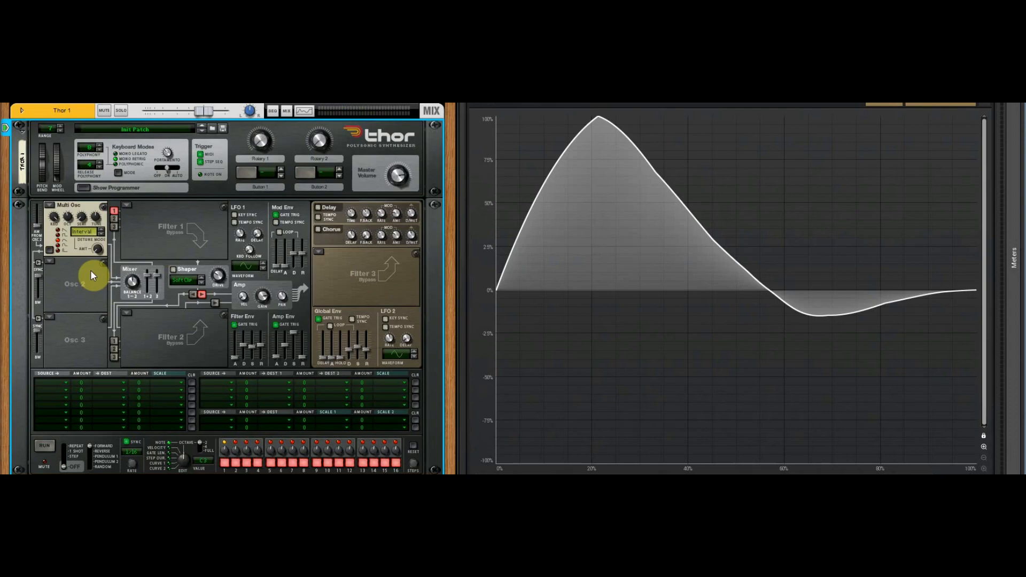
drag(101, 251, 117, 240)
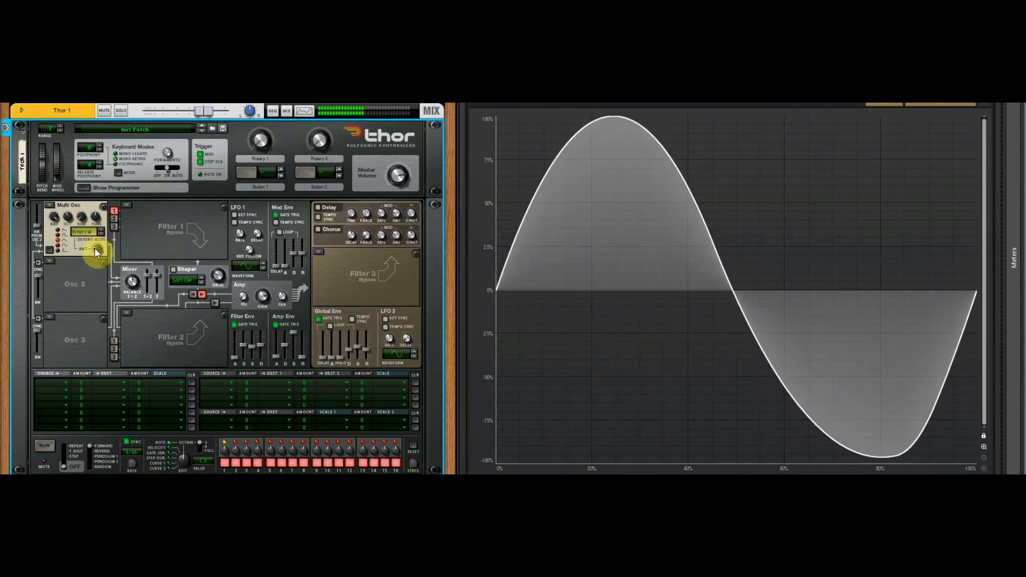
mouse_move(108, 247)
mouse_down()
mouse_move(111, 236)
mouse_move(124, 239)
mouse_move(126, 253)
mouse_up()
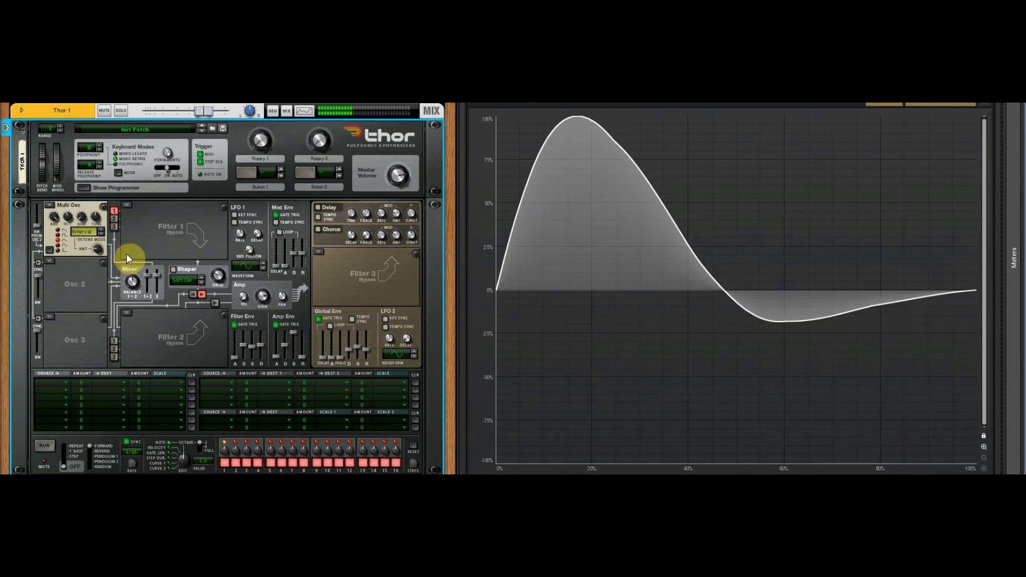
mouse_move(107, 253)
mouse_down()
mouse_move(108, 237)
mouse_move(130, 224)
mouse_move(121, 245)
mouse_move(98, 251)
mouse_move(106, 264)
mouse_move(123, 225)
mouse_move(97, 255)
mouse_move(97, 284)
mouse_move(104, 271)
mouse_up()
- Try the narrow pulse waveform, switch the Multi Osc to the square waveform and lower the detune amount
click(58, 249)
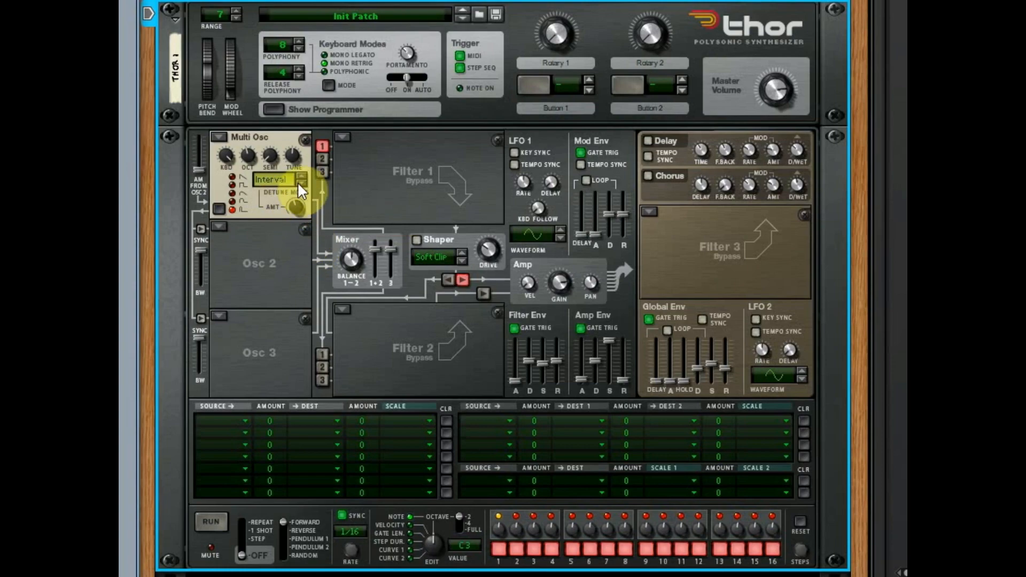
click(232, 184)
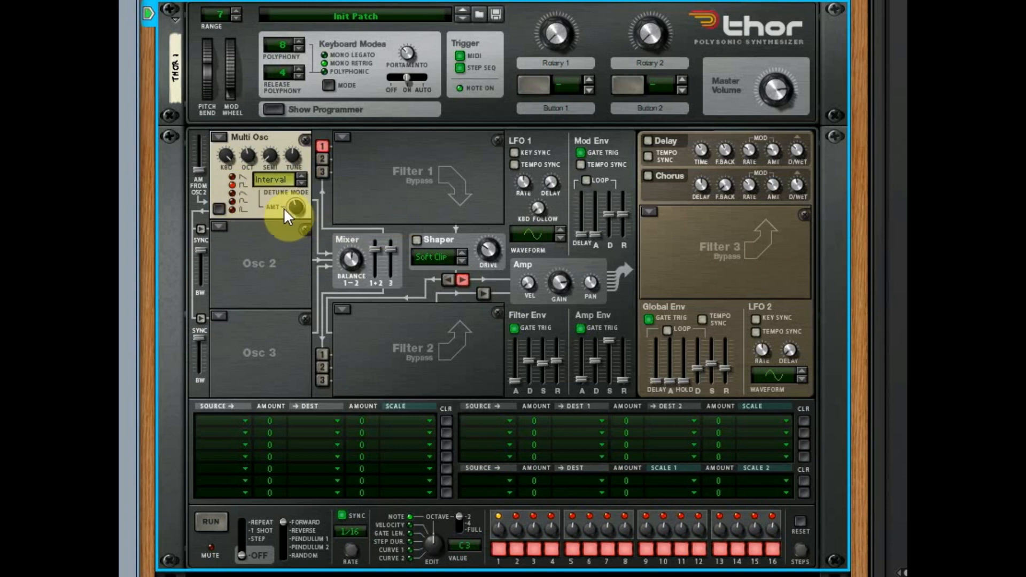
drag(303, 197, 303, 255)
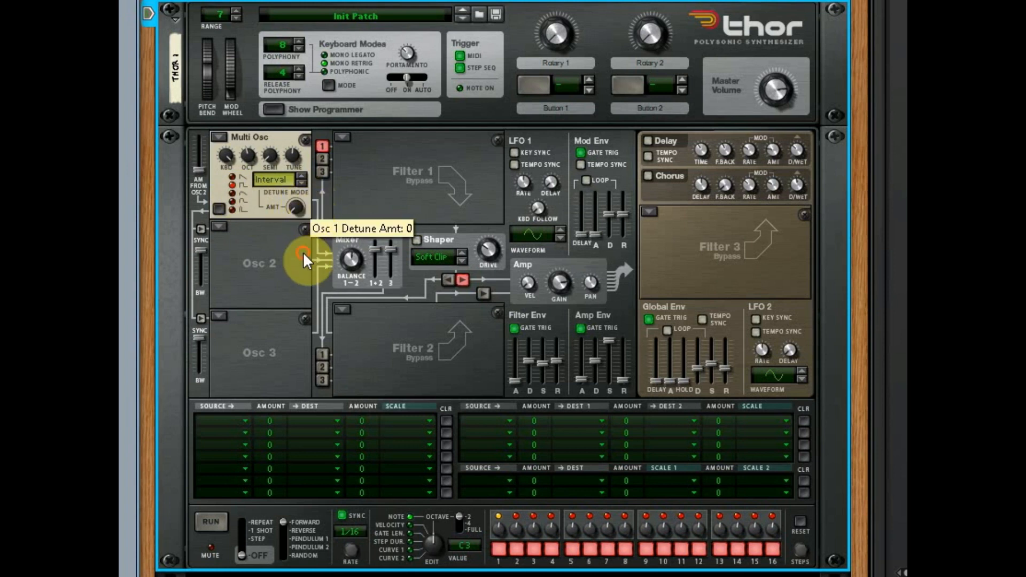
- Set the detune mode to Linear and raise the detune amount on the square waveform
click(303, 182)
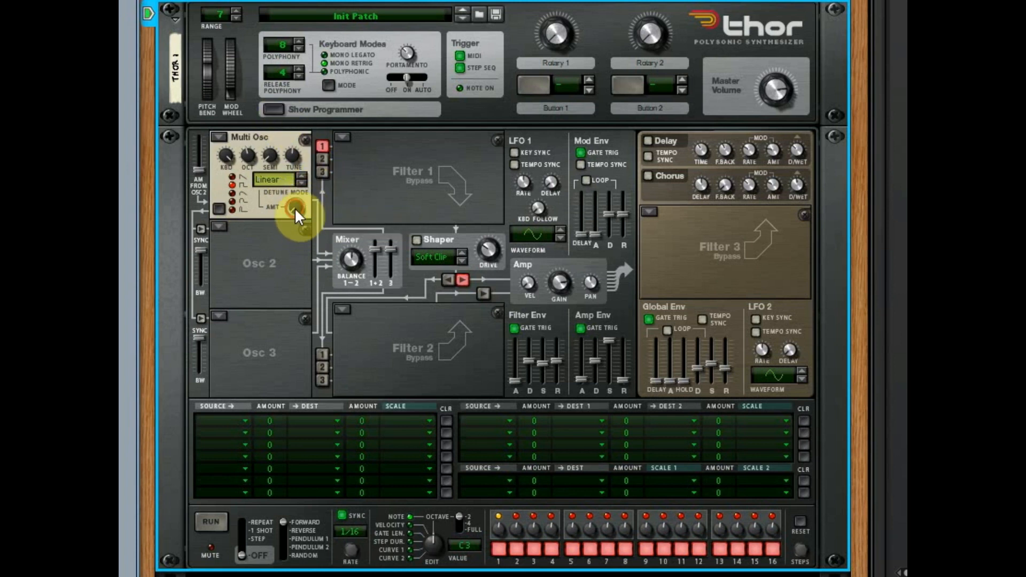
drag(294, 207, 278, 182)
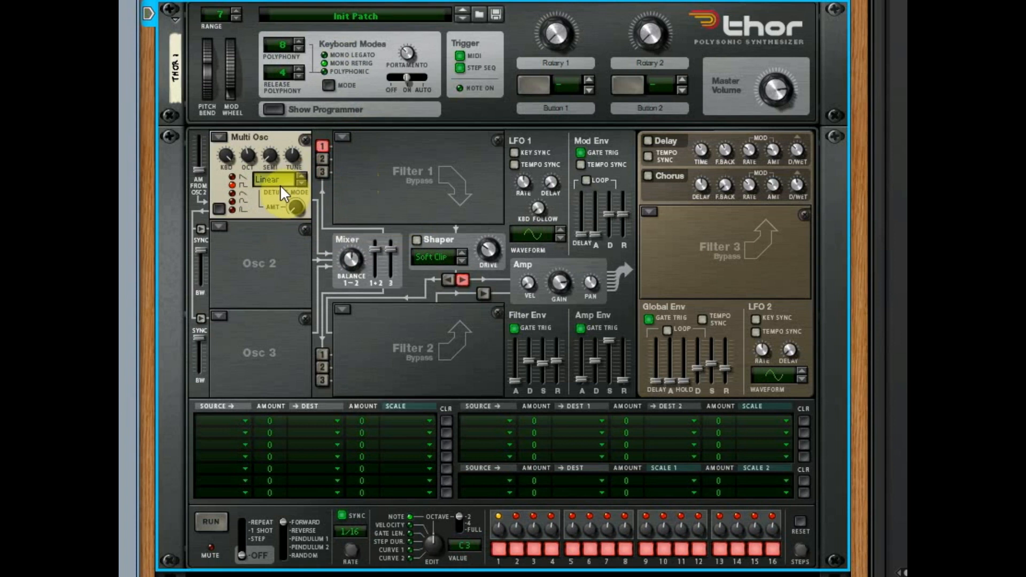
- Set the detune mode to Fifth Up and sweep the detune amount up to its maximum
click(298, 176)
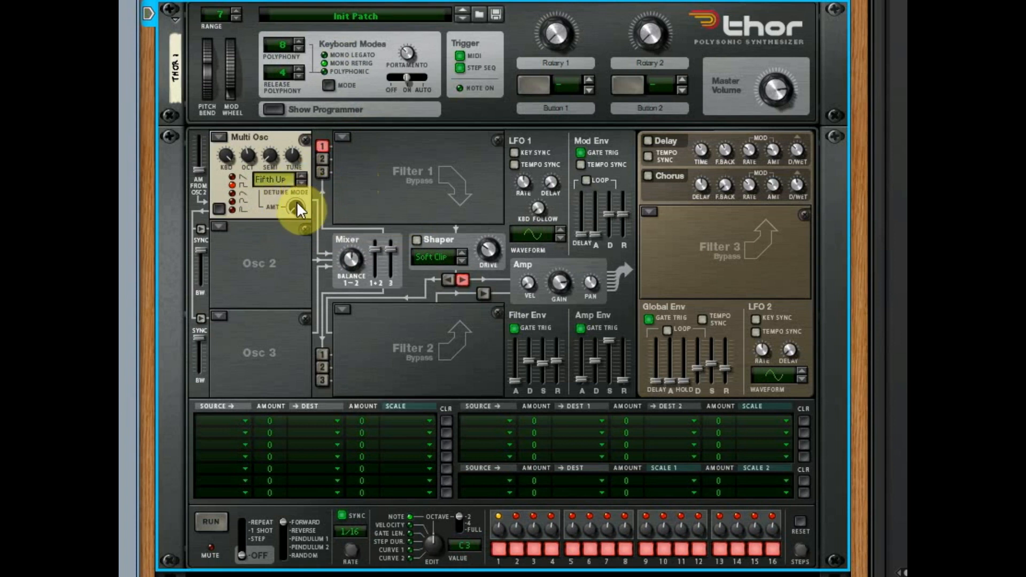
drag(293, 207, 322, 139)
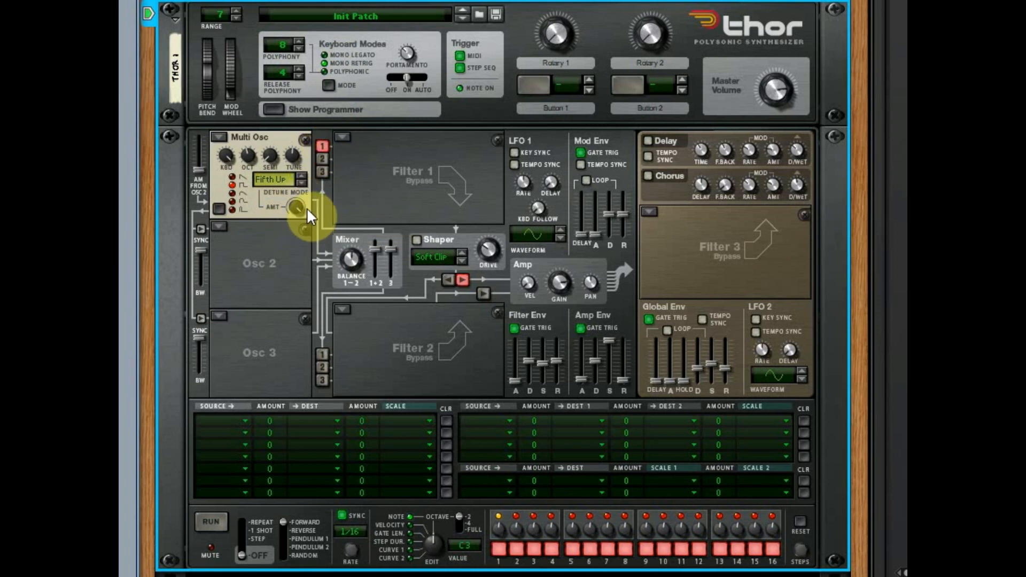
drag(296, 207, 324, 200)
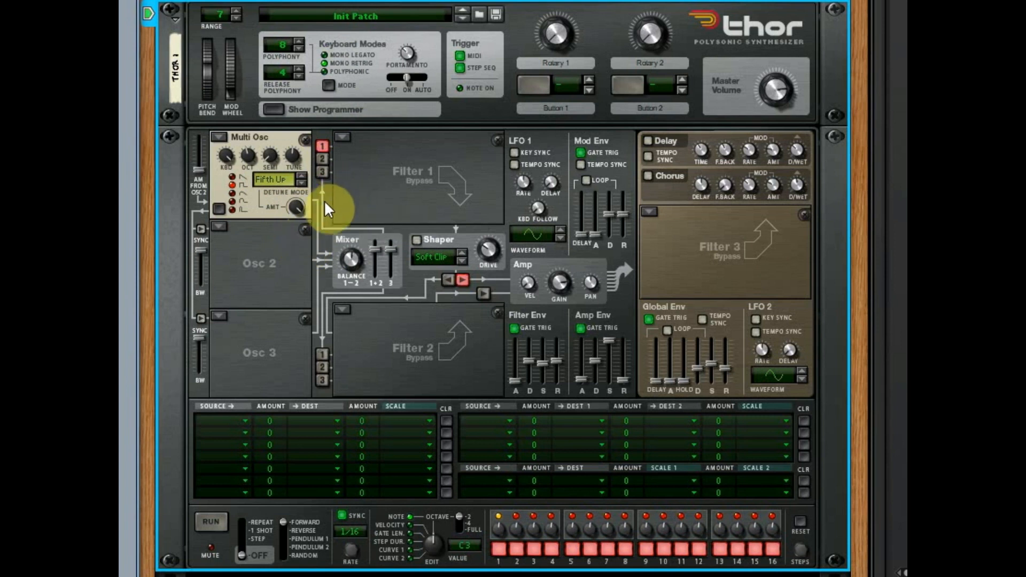
- Set the detune mode to Oct UpDn and raise the detune amount
click(300, 183)
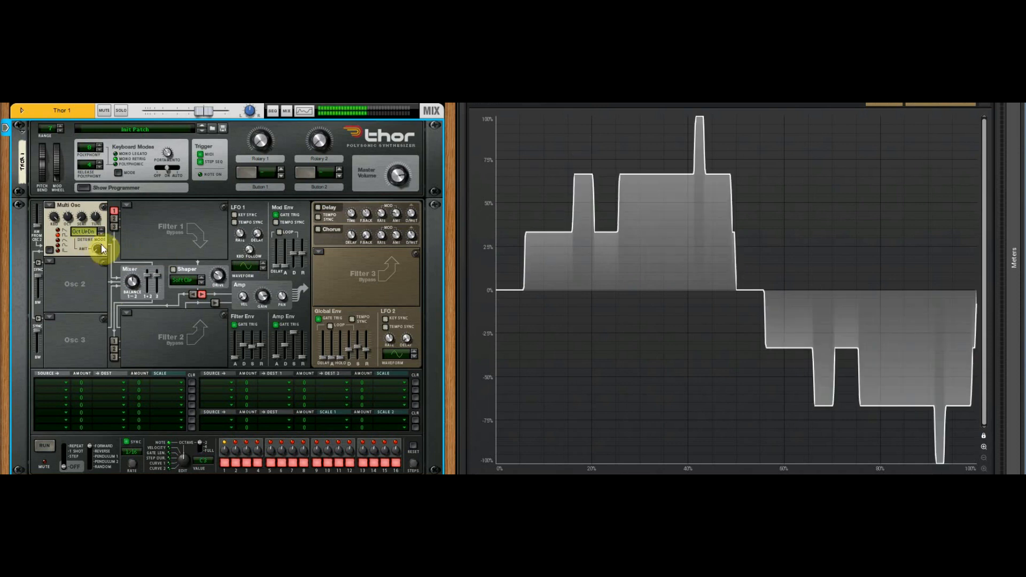
drag(101, 246, 109, 231)
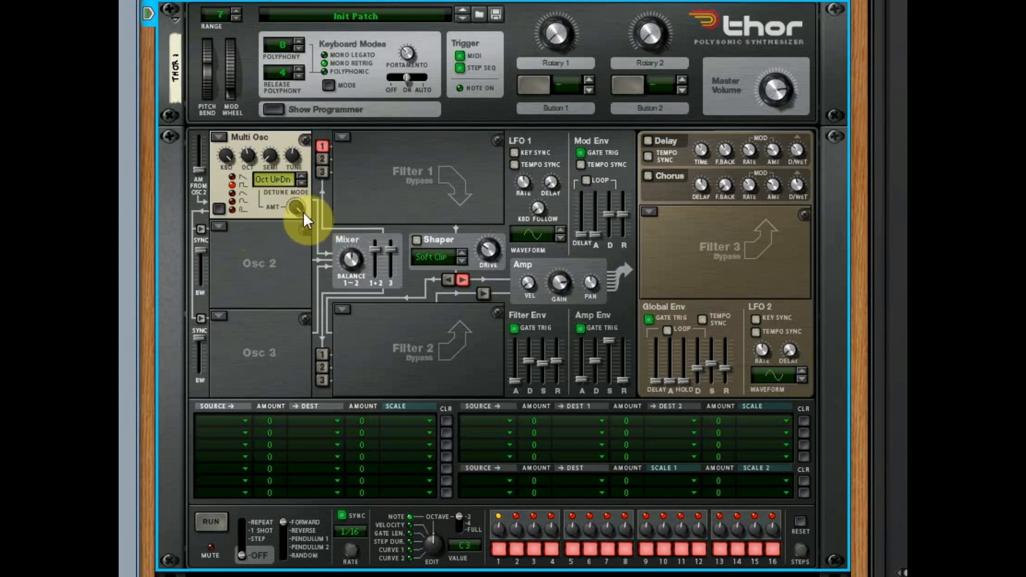
- Set the Multi Osc detune mode to Fifth and sweep the detune amount on the square waveform, bringing it down to 0
mouse_move(296, 209)
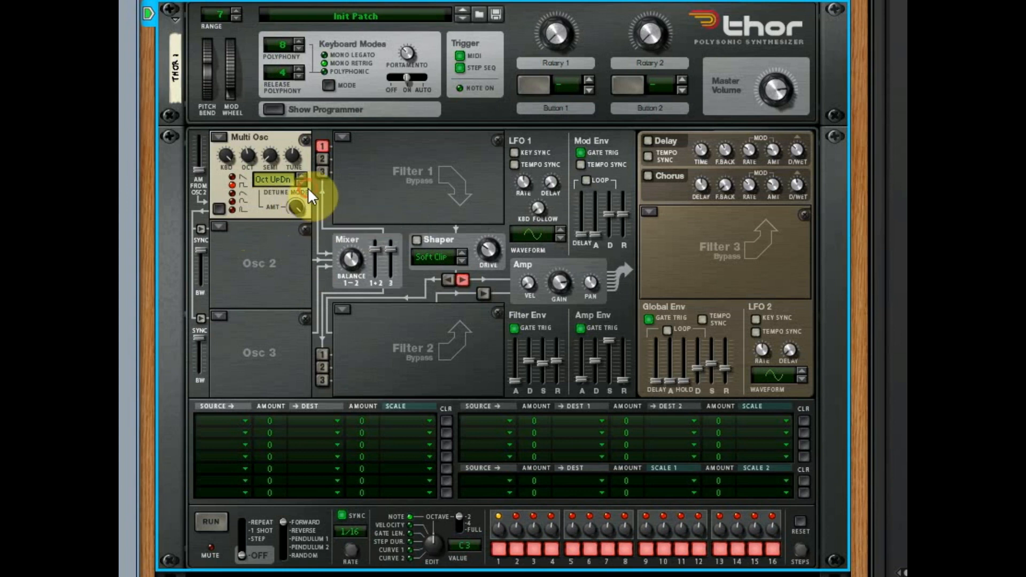
click(303, 182)
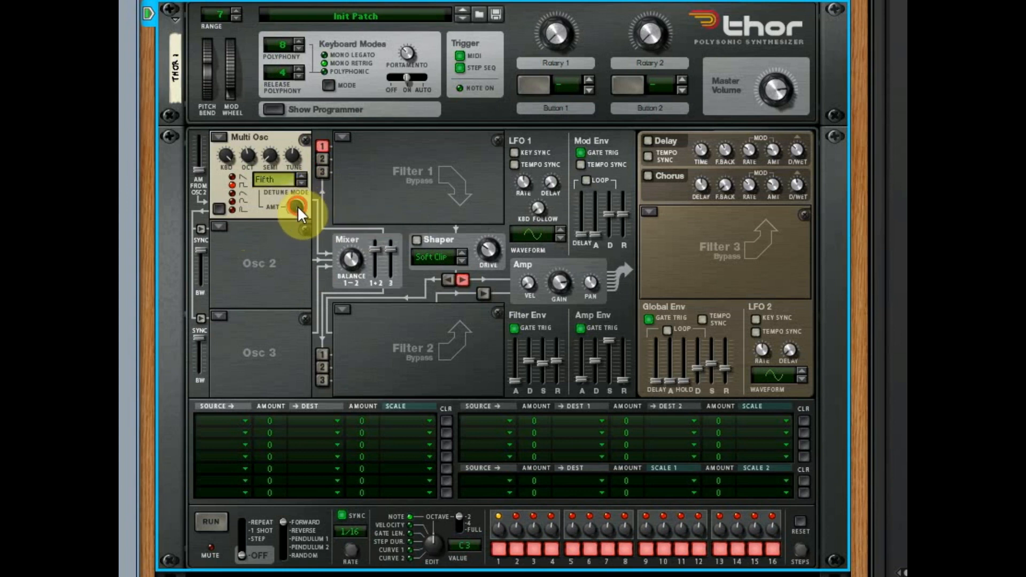
drag(297, 207, 313, 302)
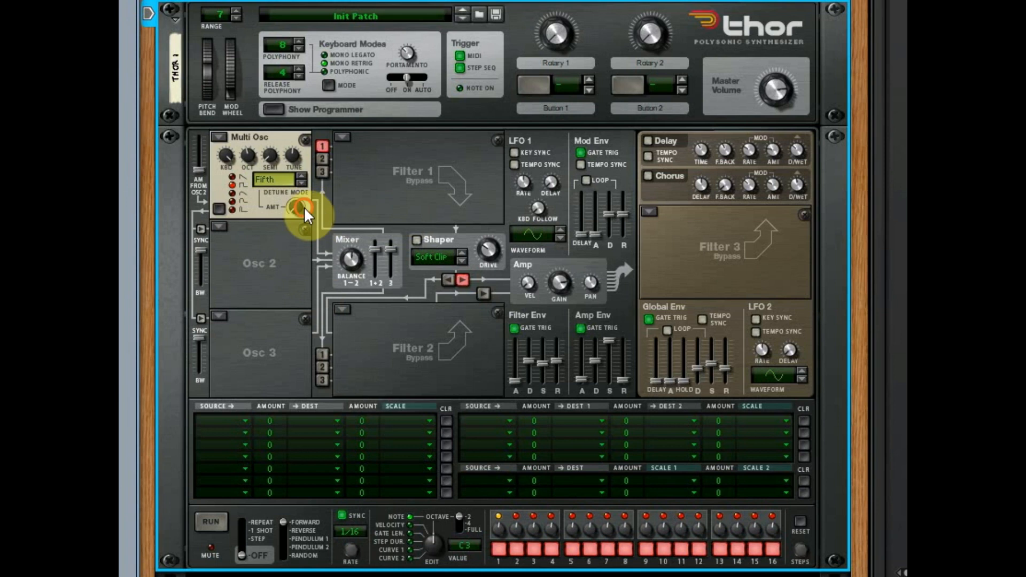
drag(303, 207, 321, 244)
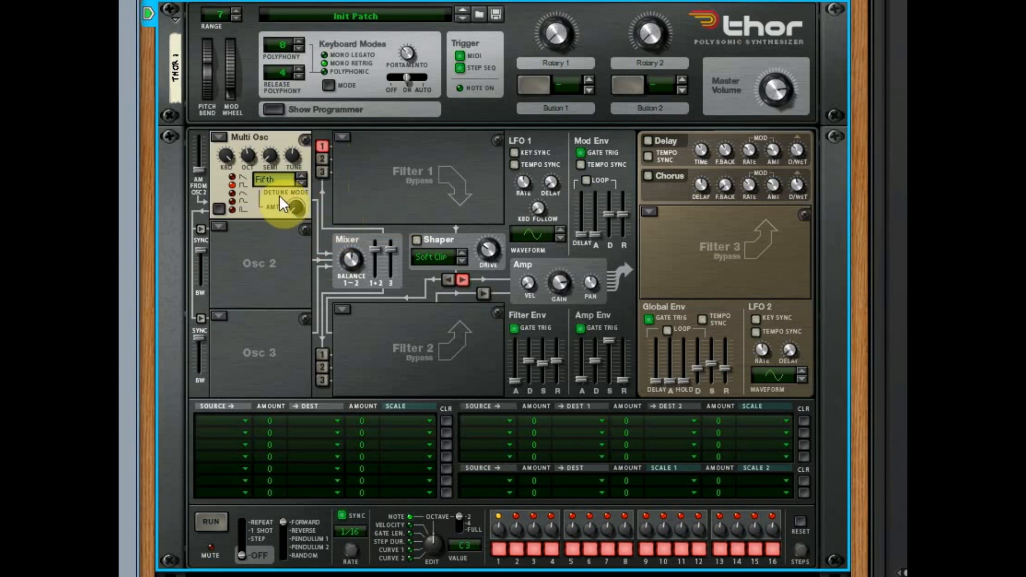
mouse_move(293, 211)
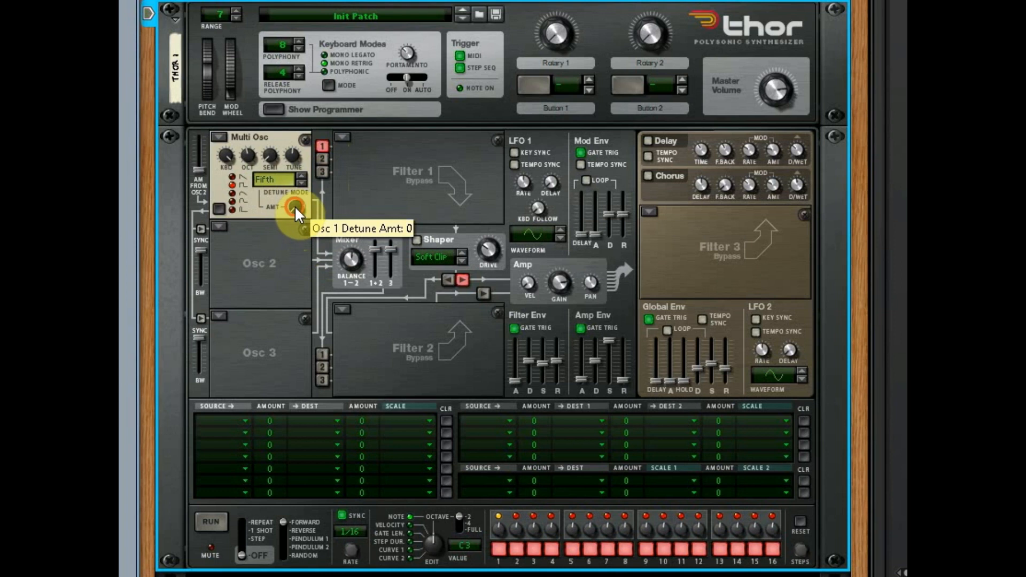
drag(294, 207, 368, 291)
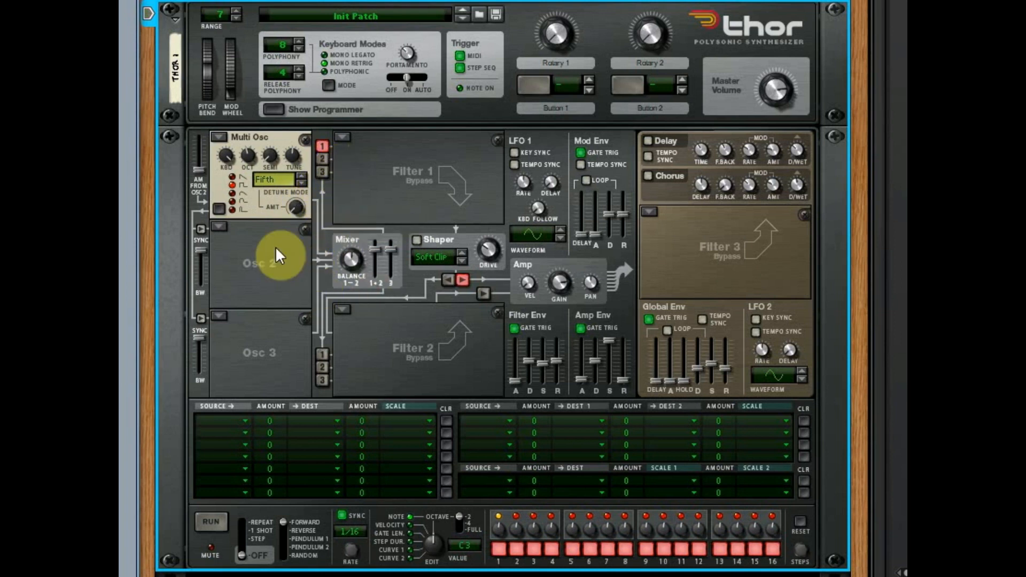
- Select the third Multi Osc waveform, set the detune mode to Octave and sweep the detune amount
click(234, 190)
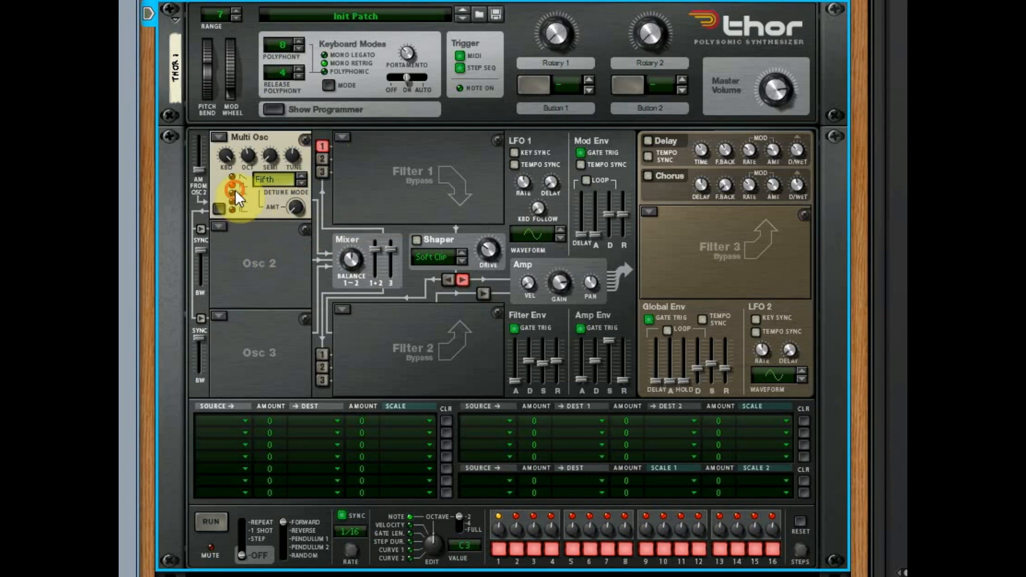
click(301, 183)
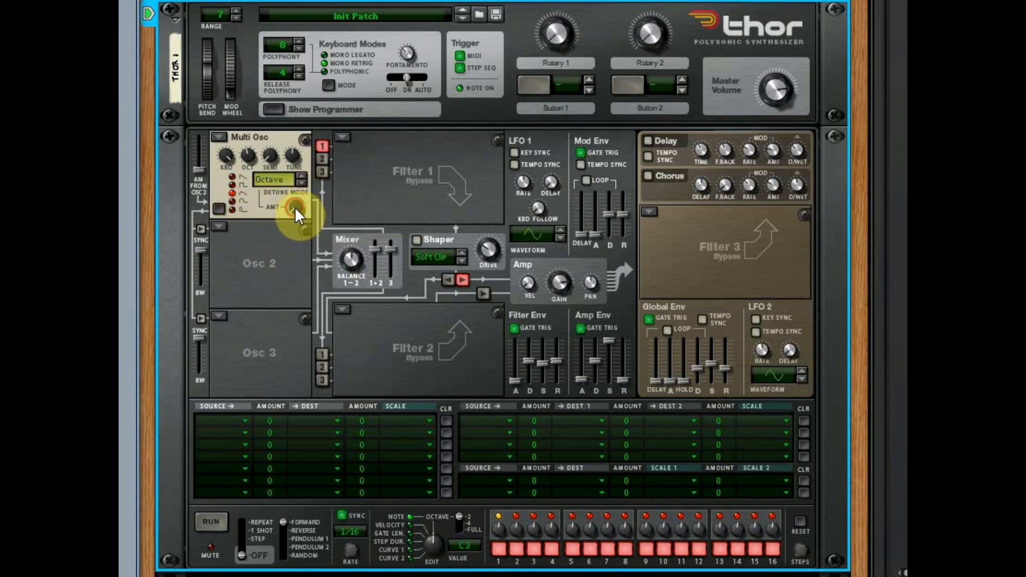
drag(295, 207, 346, 114)
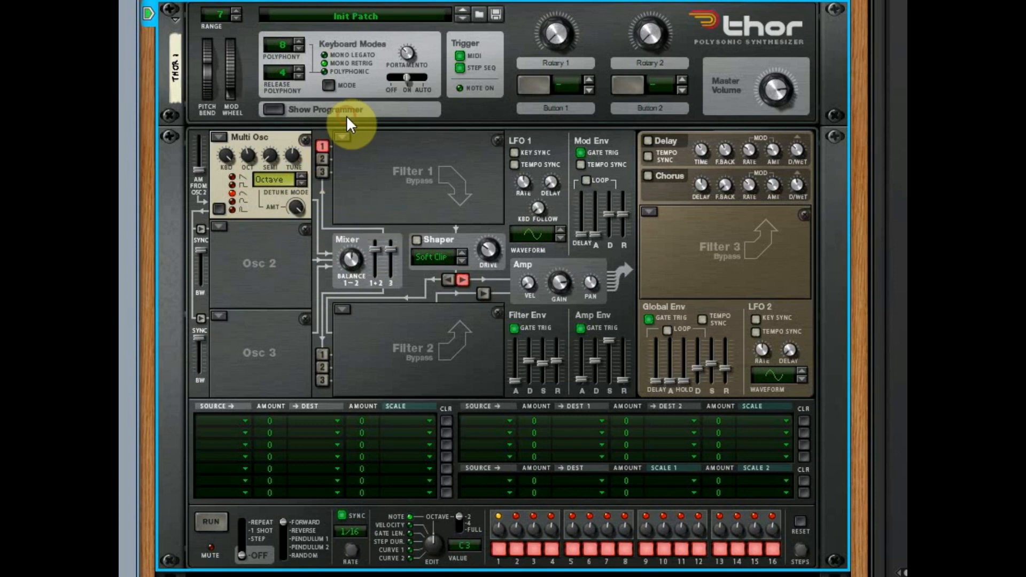
drag(296, 209, 309, 250)
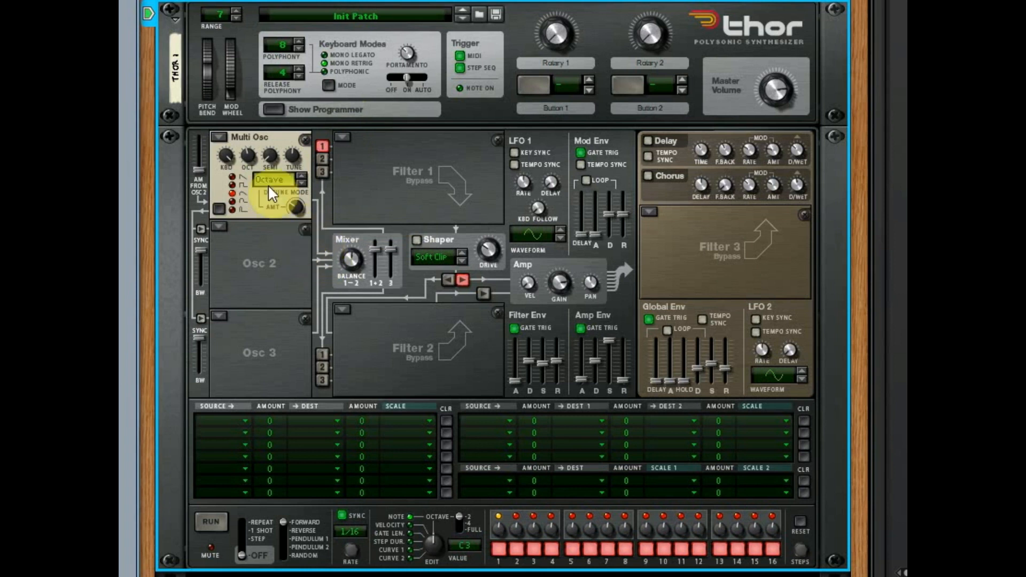
- Try the fourth waveform, return to the square waveform and sweep the detune amount up and down in Octave mode
click(233, 202)
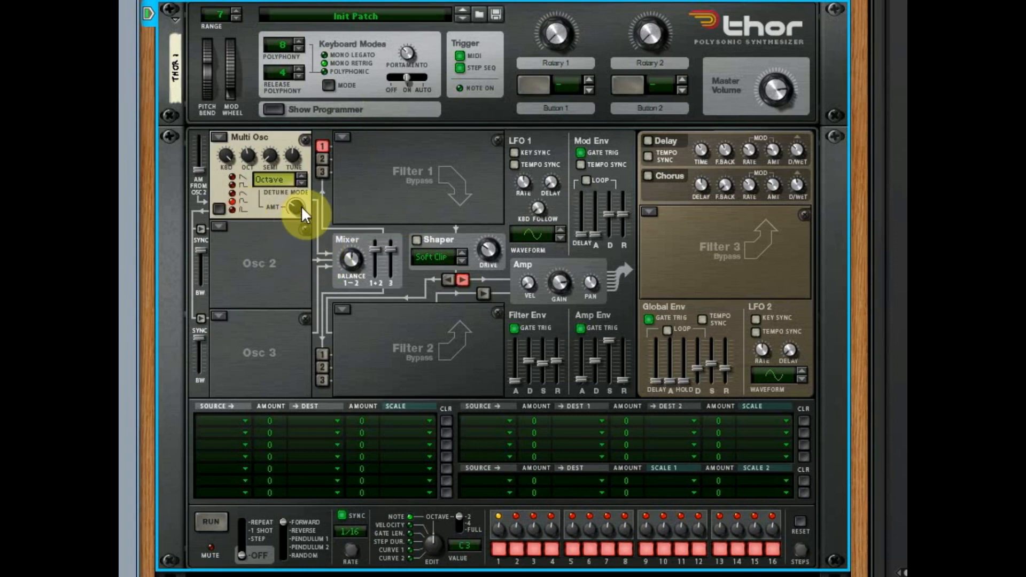
click(243, 183)
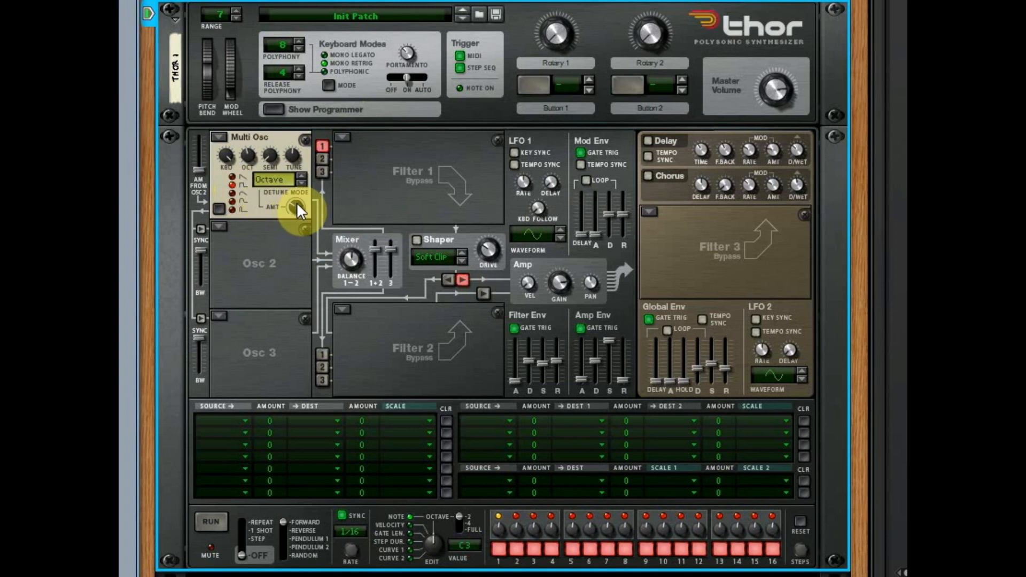
mouse_move(297, 202)
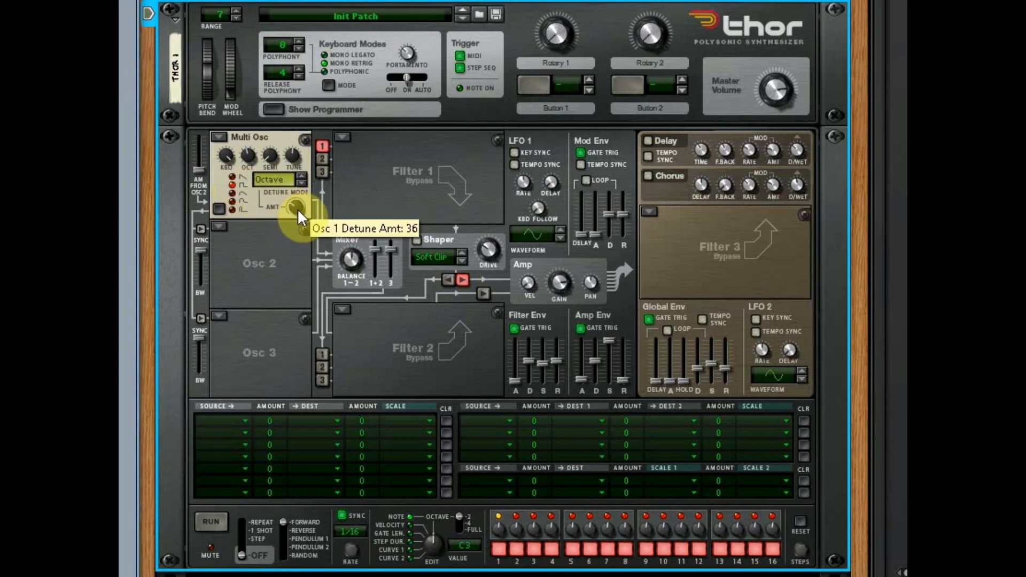
drag(297, 206, 316, 115)
drag(297, 209, 296, 332)
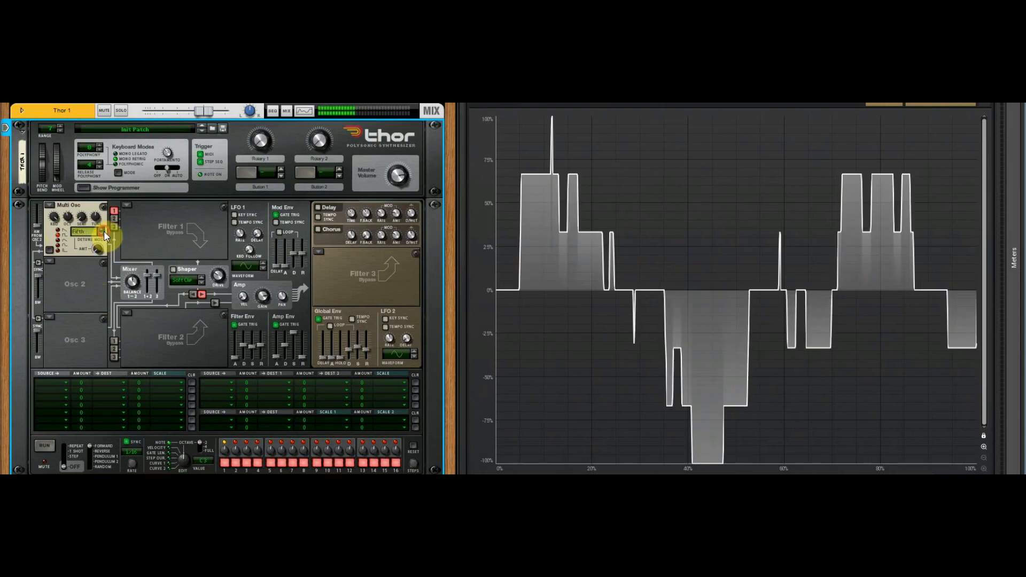
- Set the detune mode to Oct UpDn and try a different Multi Osc waveform
click(80, 231)
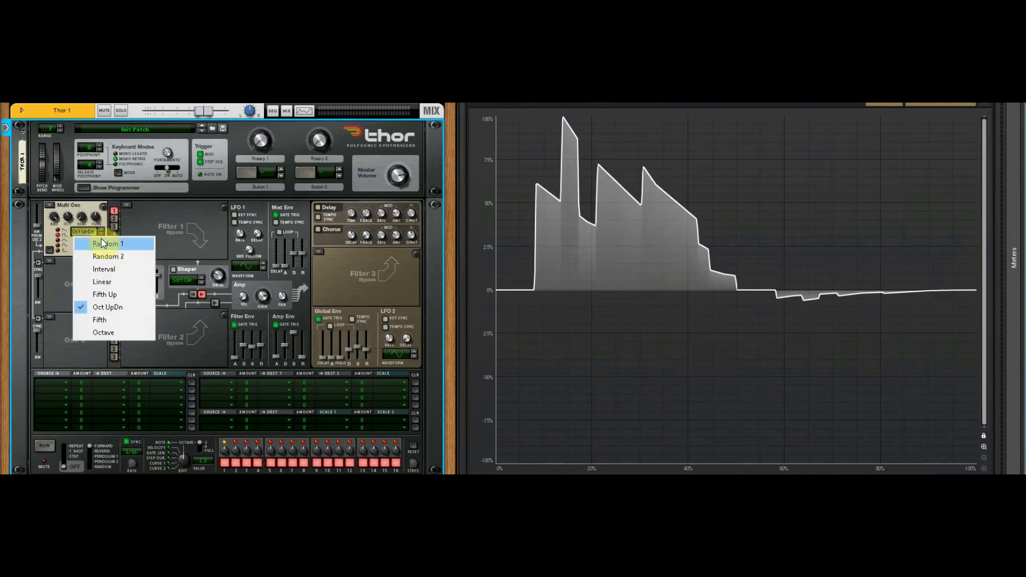
click(66, 244)
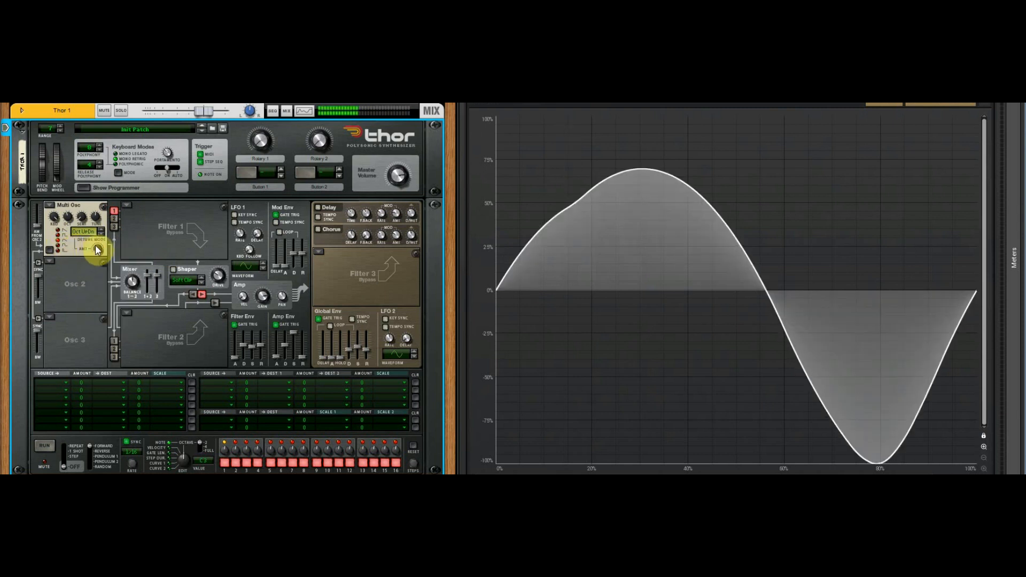
mouse_move(101, 229)
mouse_down()
mouse_move(102, 216)
mouse_move(104, 246)
mouse_up()
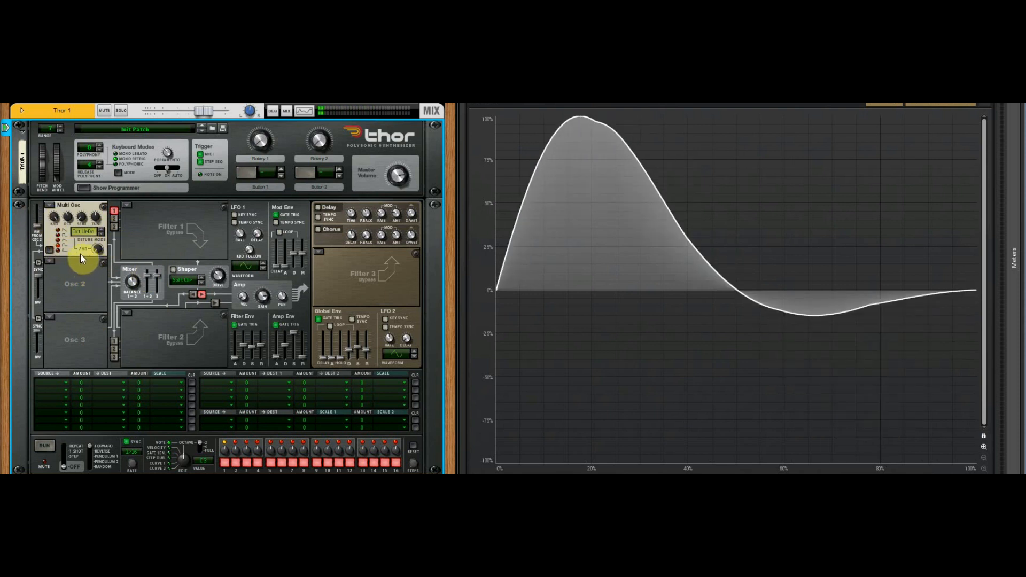
- Step the Multi Osc detune mode to Octave
click(101, 234)
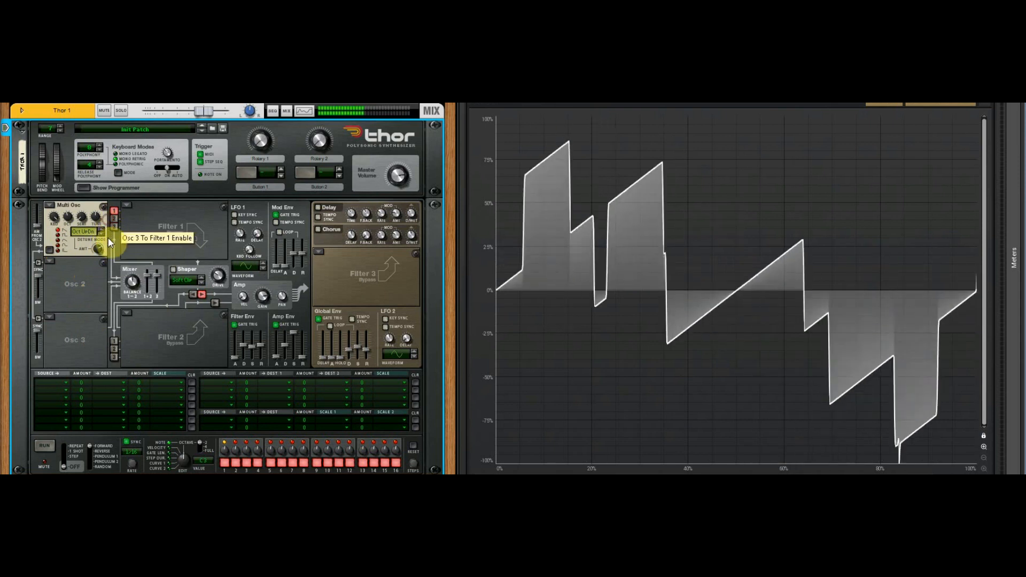
click(102, 233)
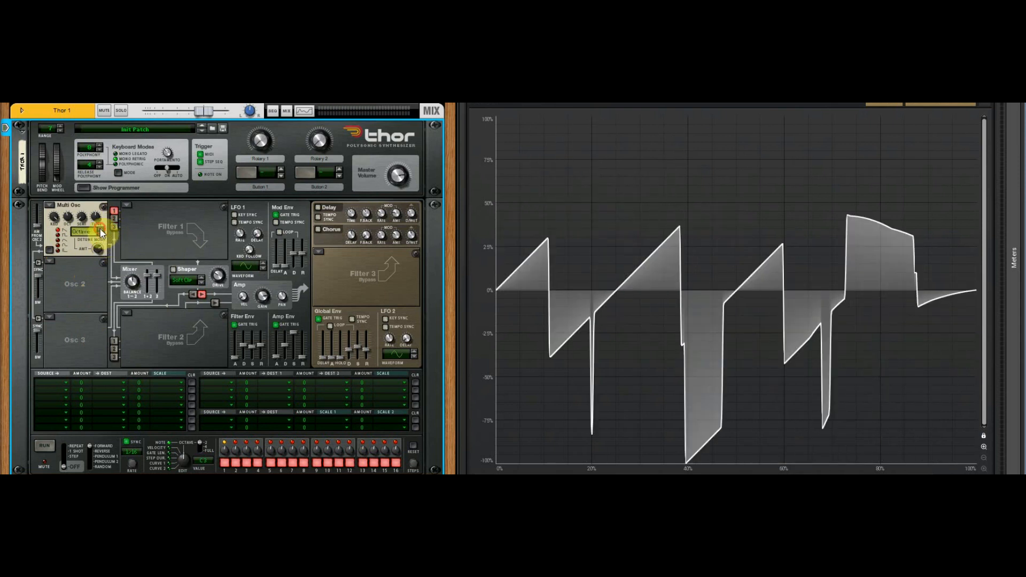